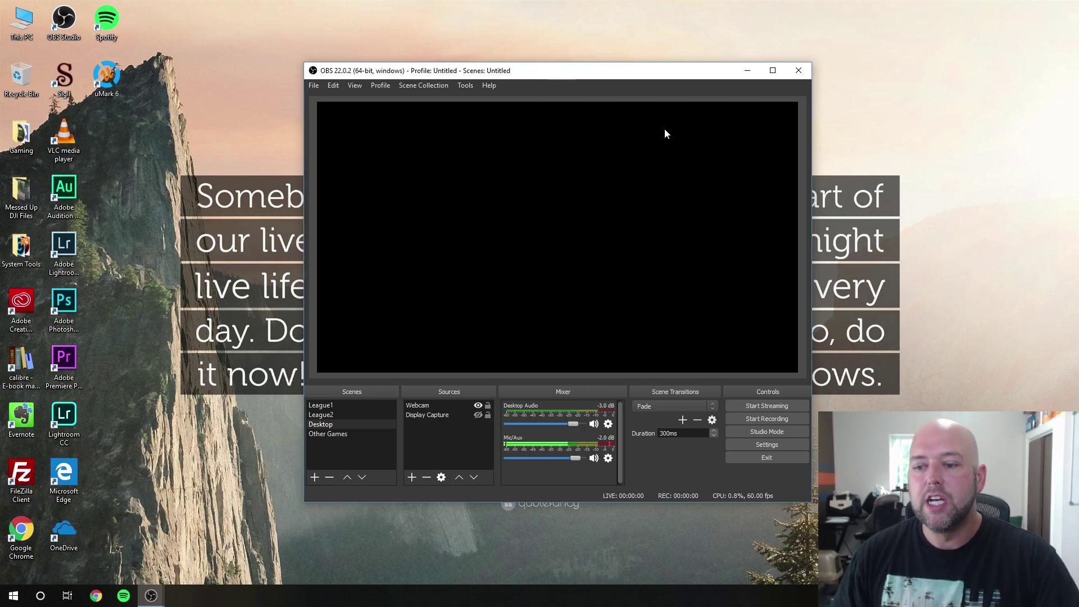
- In Settings' Video page, set the Base (Canvas) Resolution to 1920x1080
left_click(749, 444)
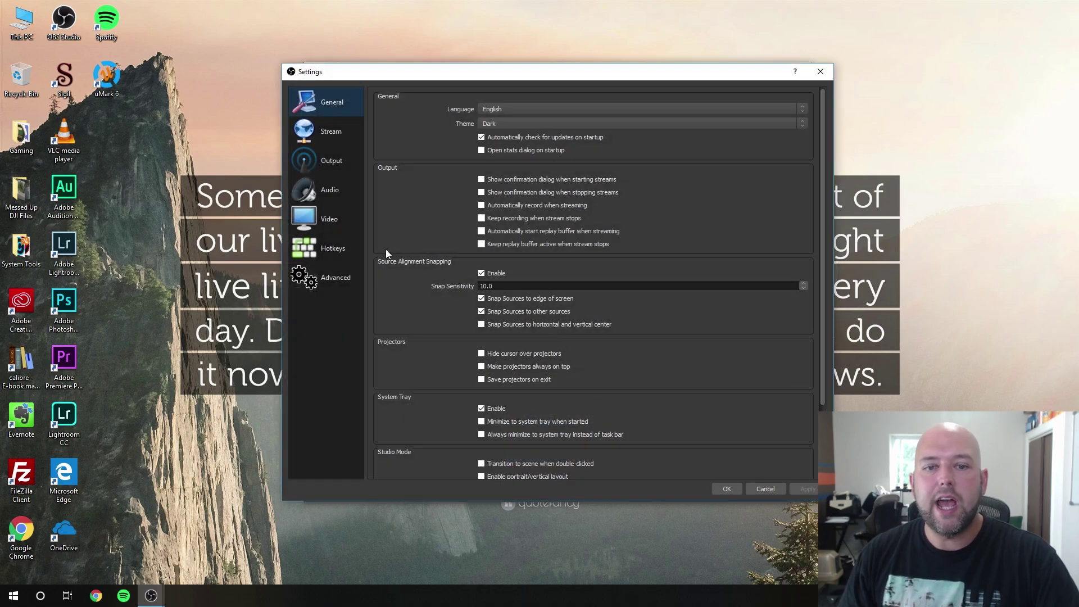
left_click(335, 225)
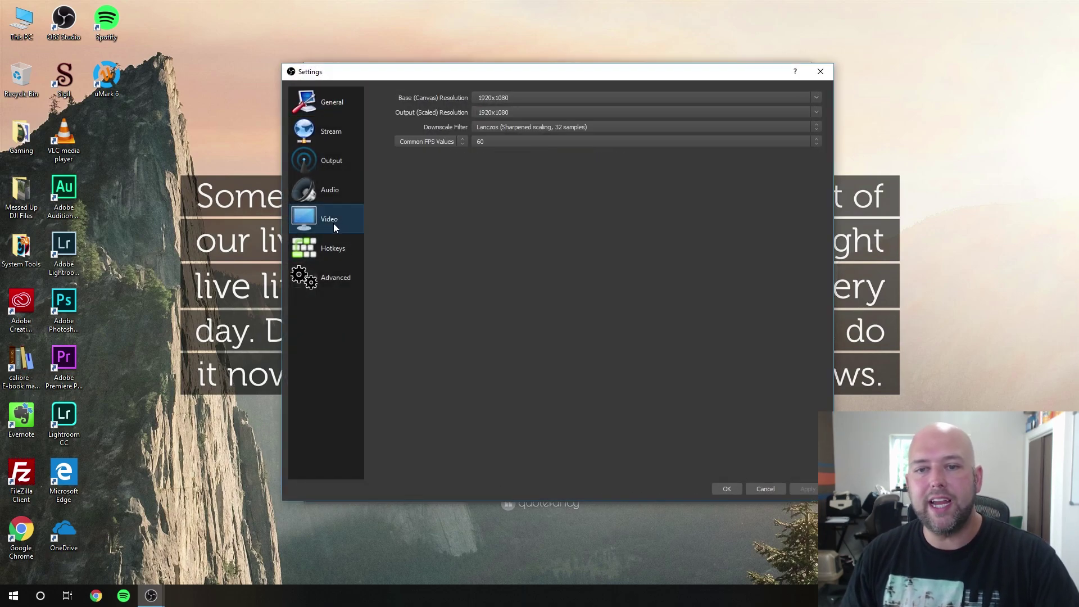
left_click(817, 99)
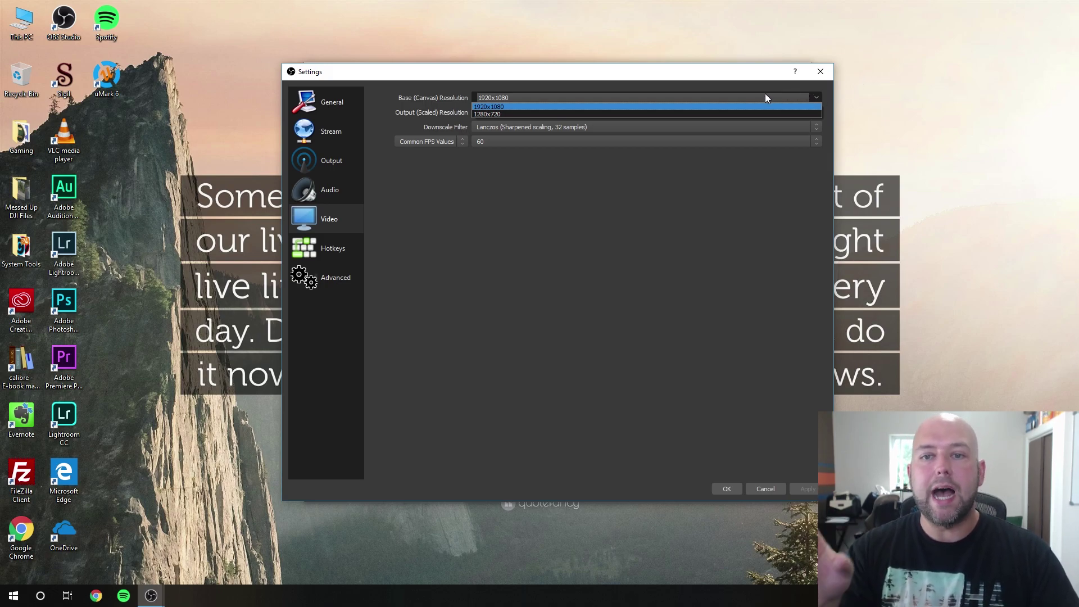
left_click(490, 106)
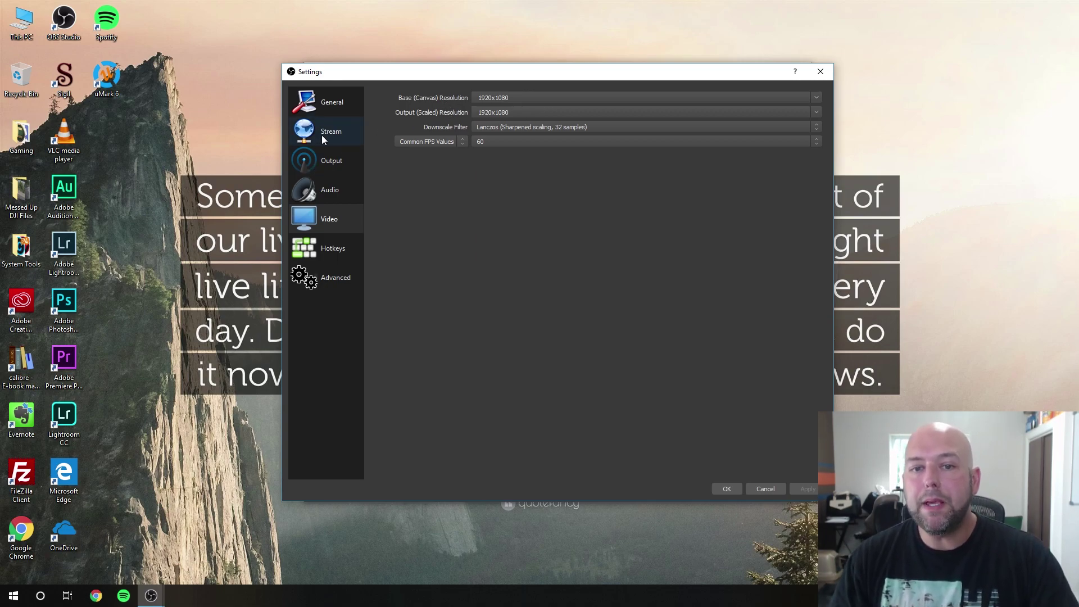
- Visit the Output page, then return to the Video settings page
left_click(325, 163)
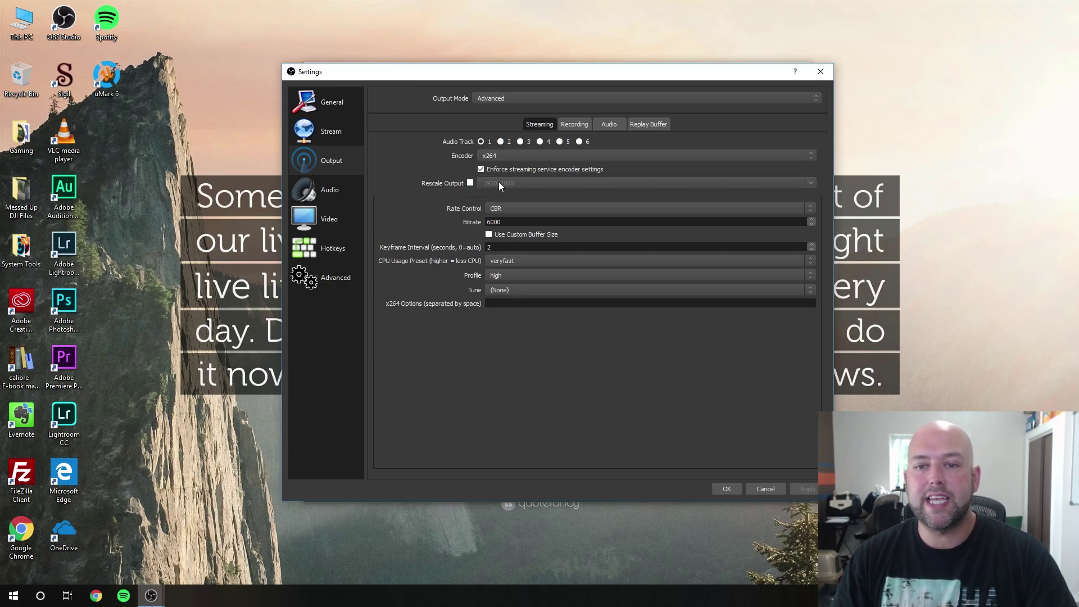
left_click(343, 213)
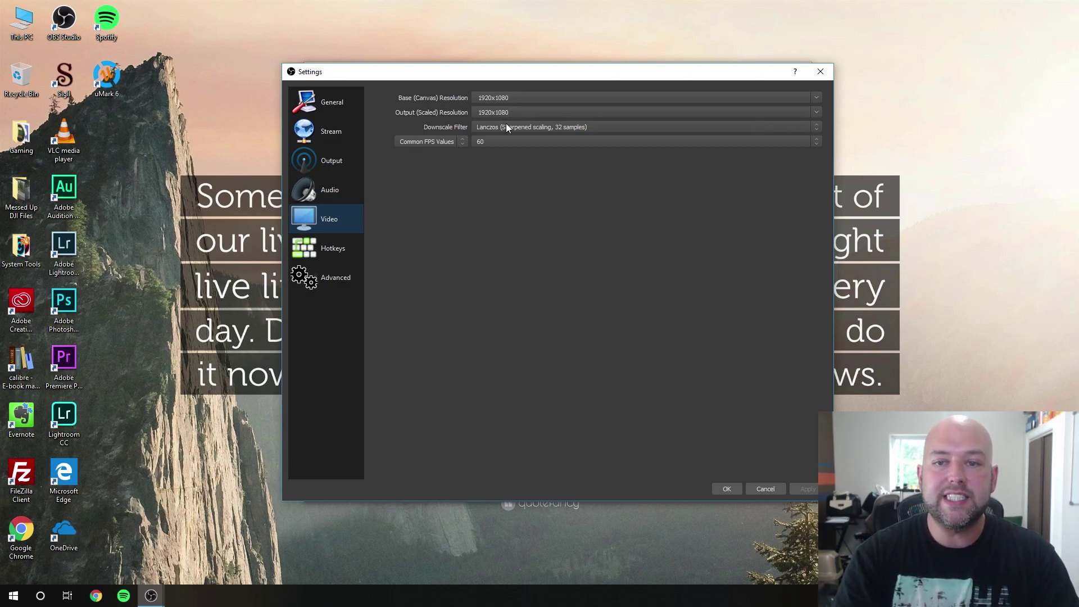
- Keep the Output (Scaled) Resolution at 1920x1080 with the Lanczos downscale filter
left_click(814, 112)
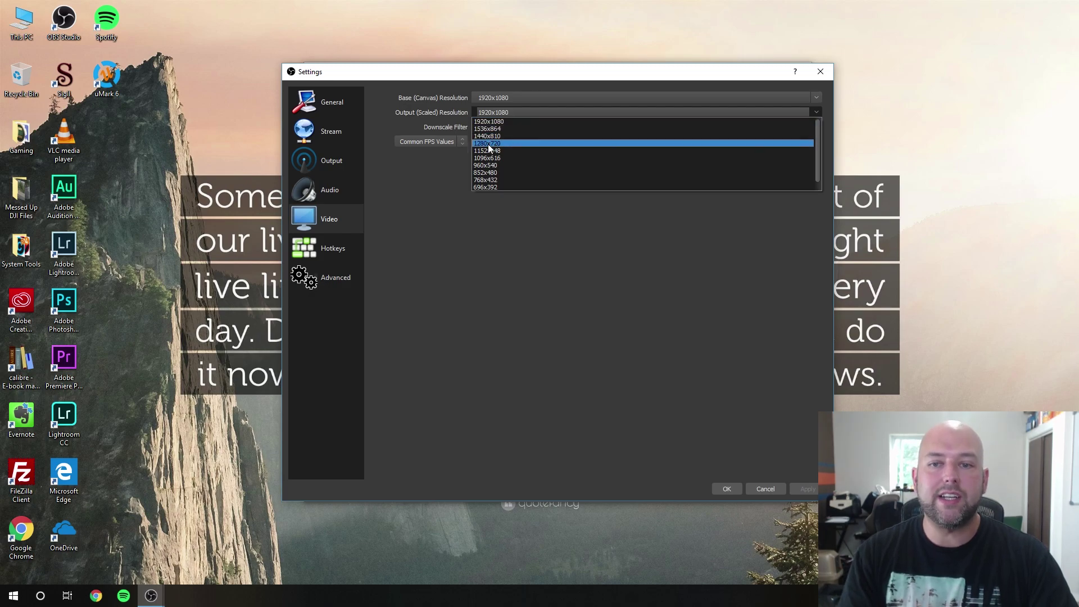
left_click(502, 110)
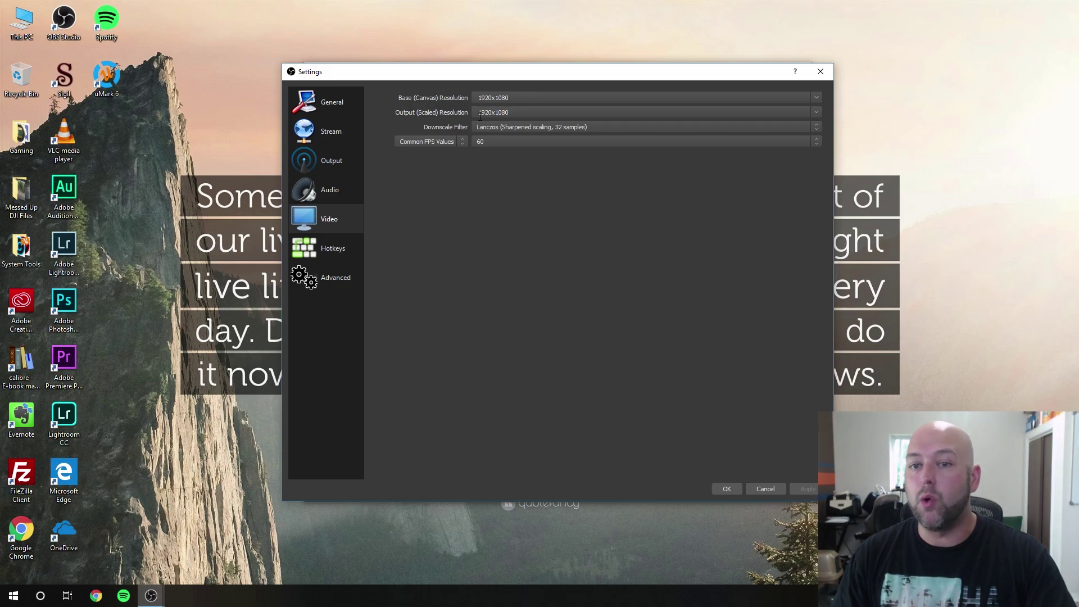
left_click(502, 128)
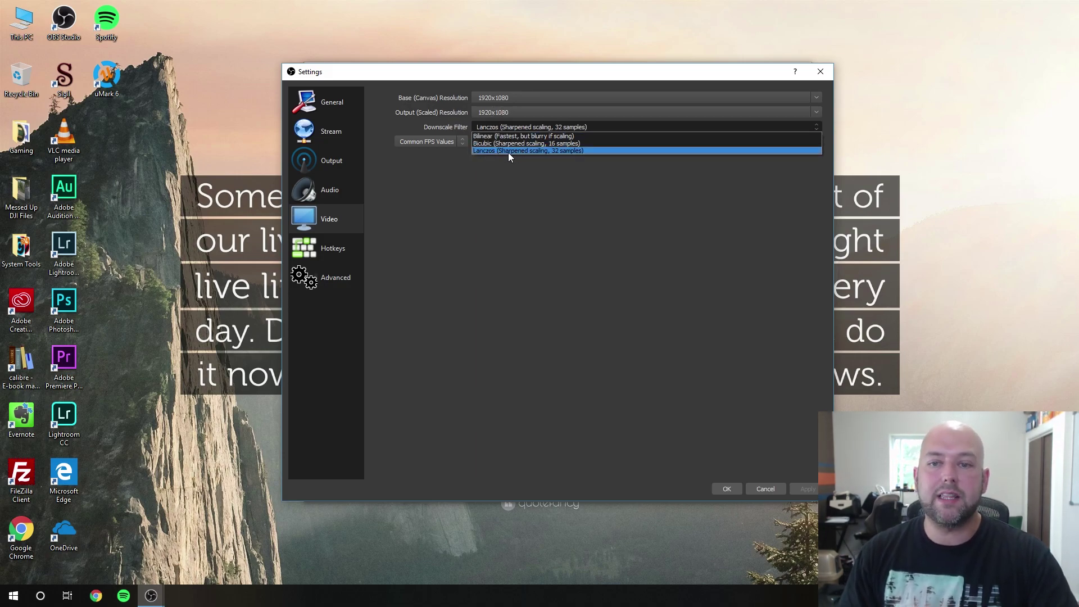
left_click(563, 151)
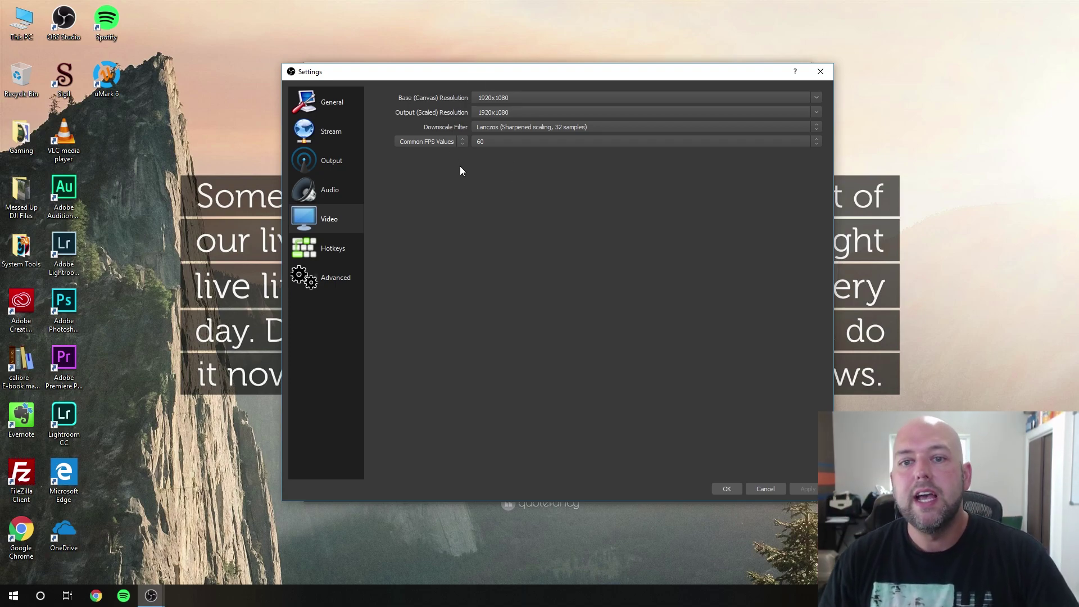
- Set the Common FPS Values frame rate to 60
left_click(509, 143)
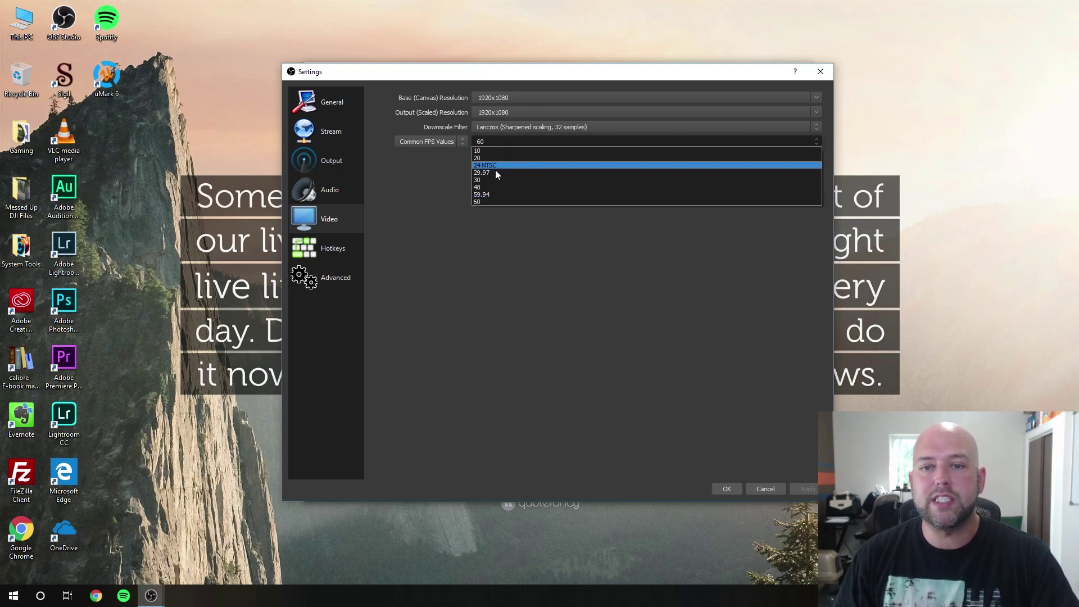
left_click(482, 202)
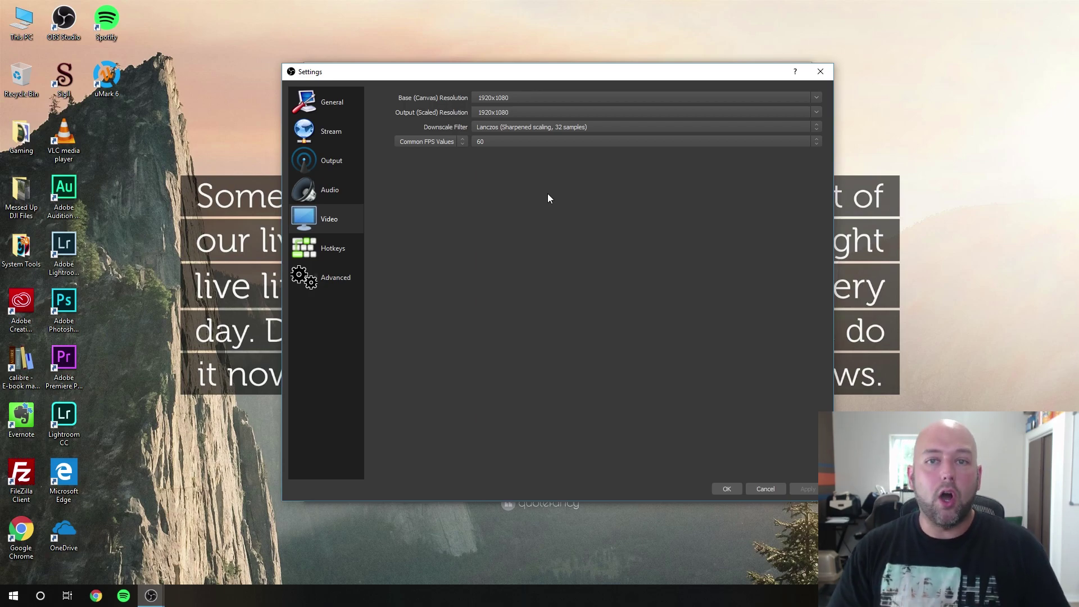
left_click(511, 144)
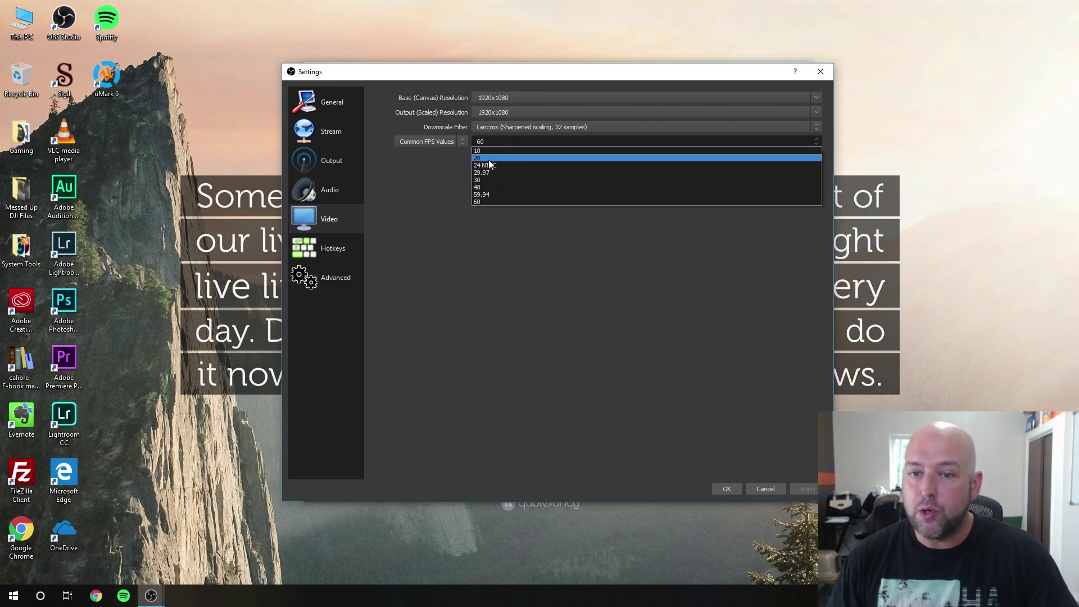
left_click(479, 201)
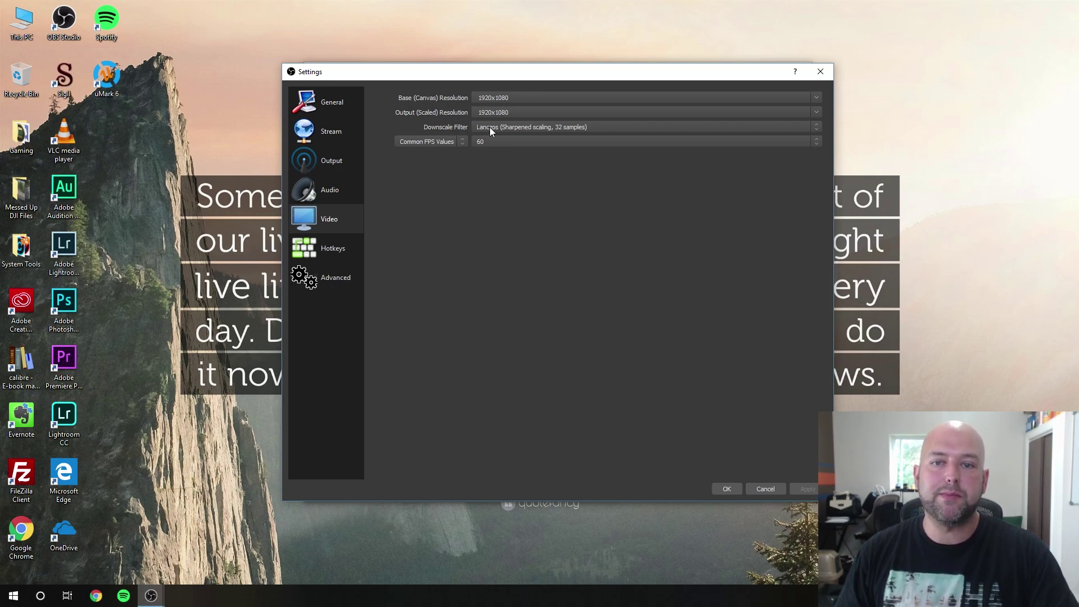
- Keep the Output page in Advanced mode and bring up the encoder list to pick x264
left_click(335, 163)
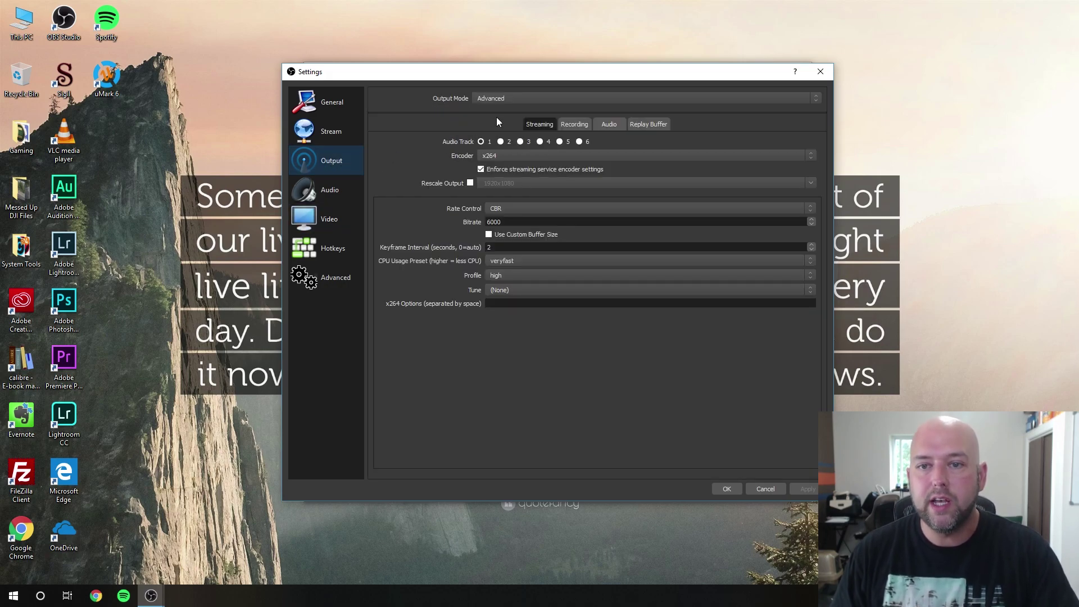
left_click(504, 104)
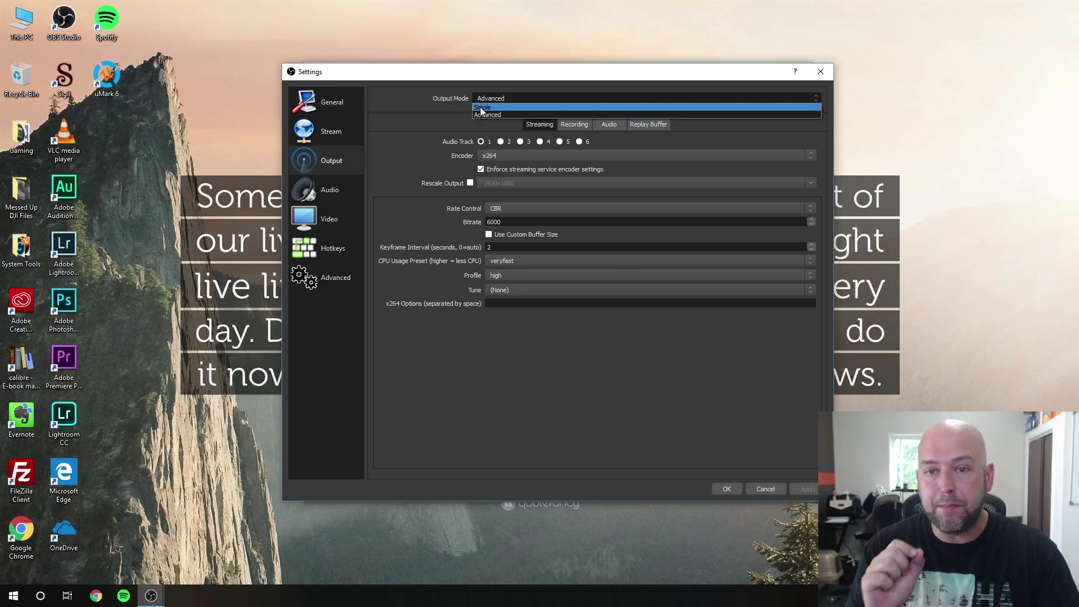
left_click(481, 113)
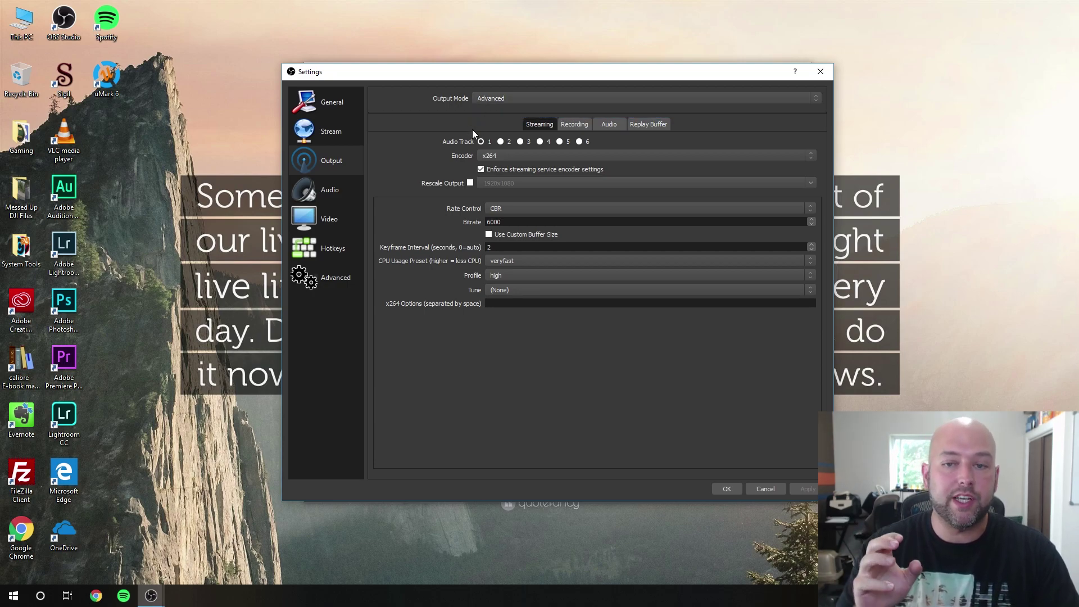
left_click(502, 157)
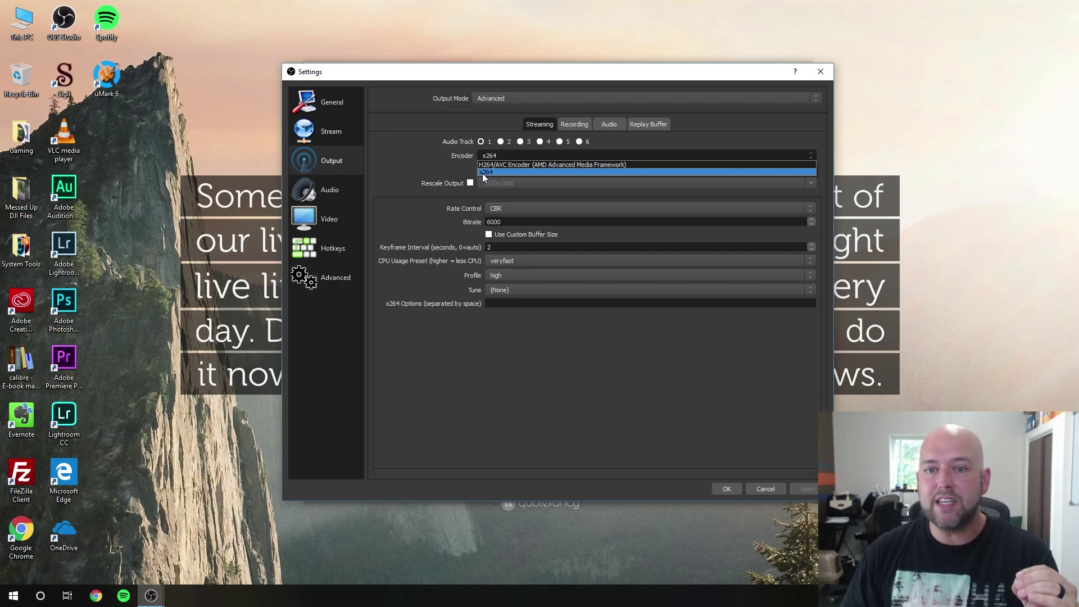
left_click(482, 173)
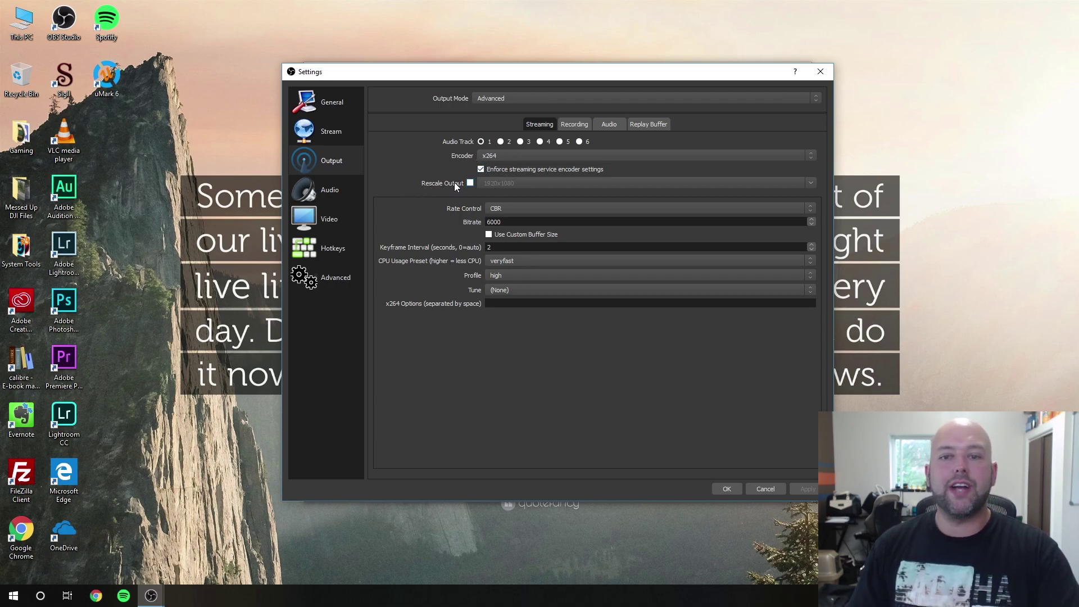
left_click(333, 220)
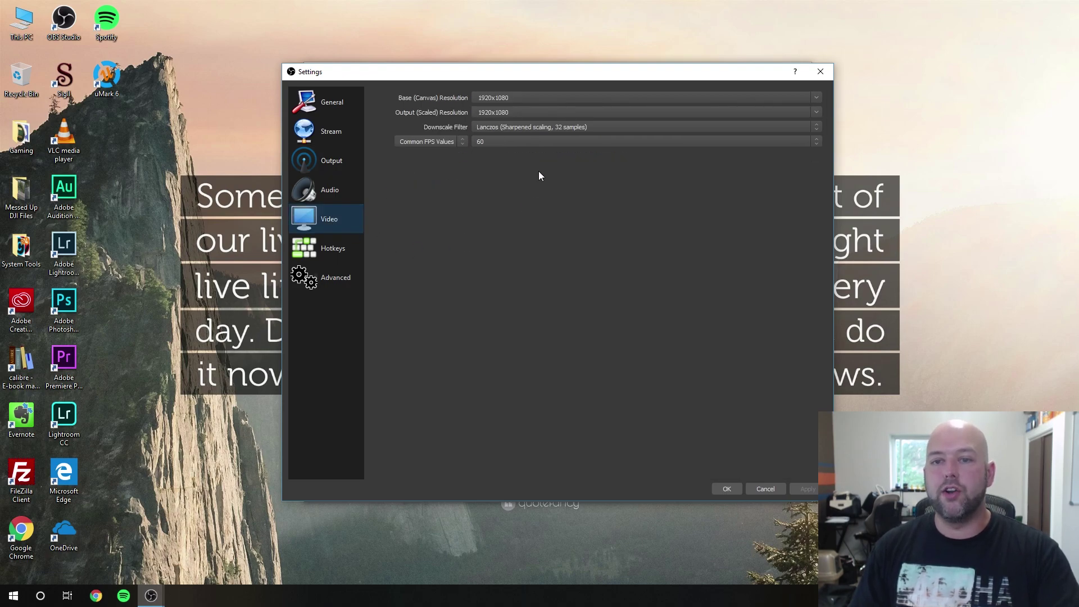
left_click(327, 161)
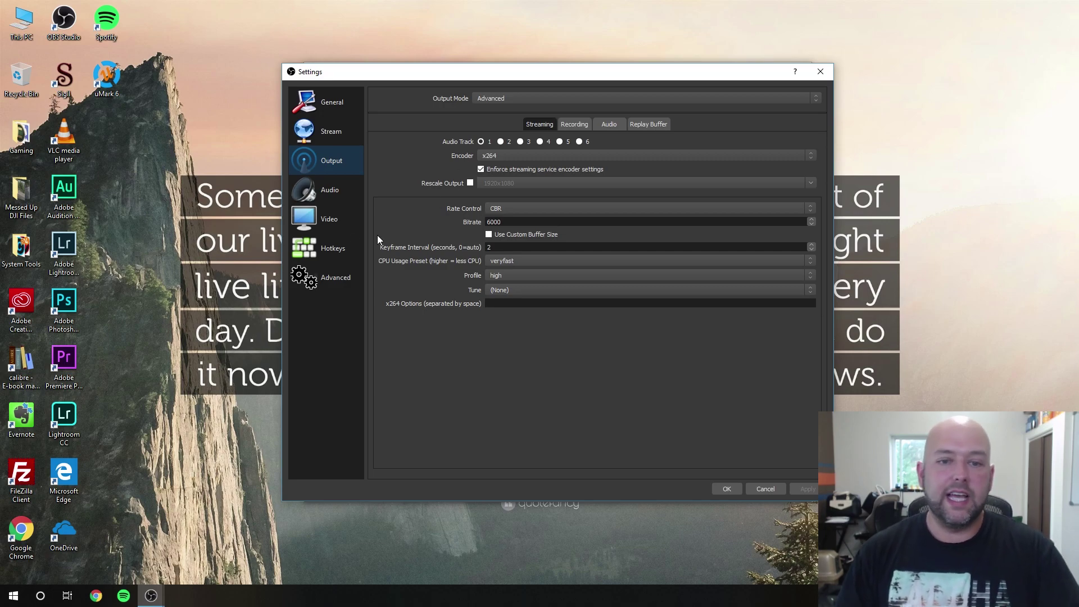
left_click(332, 222)
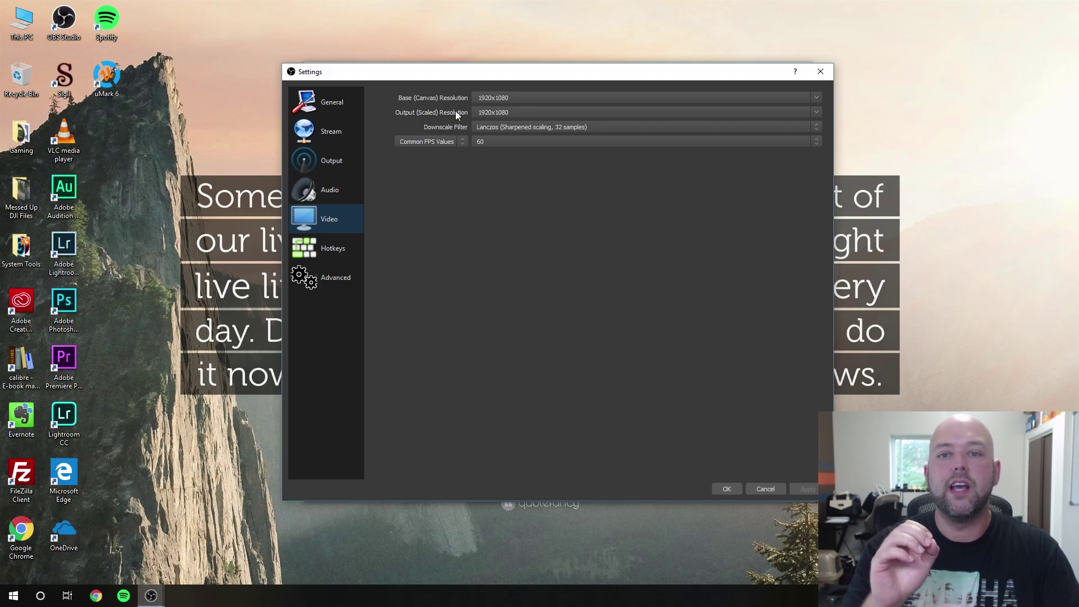
left_click(317, 160)
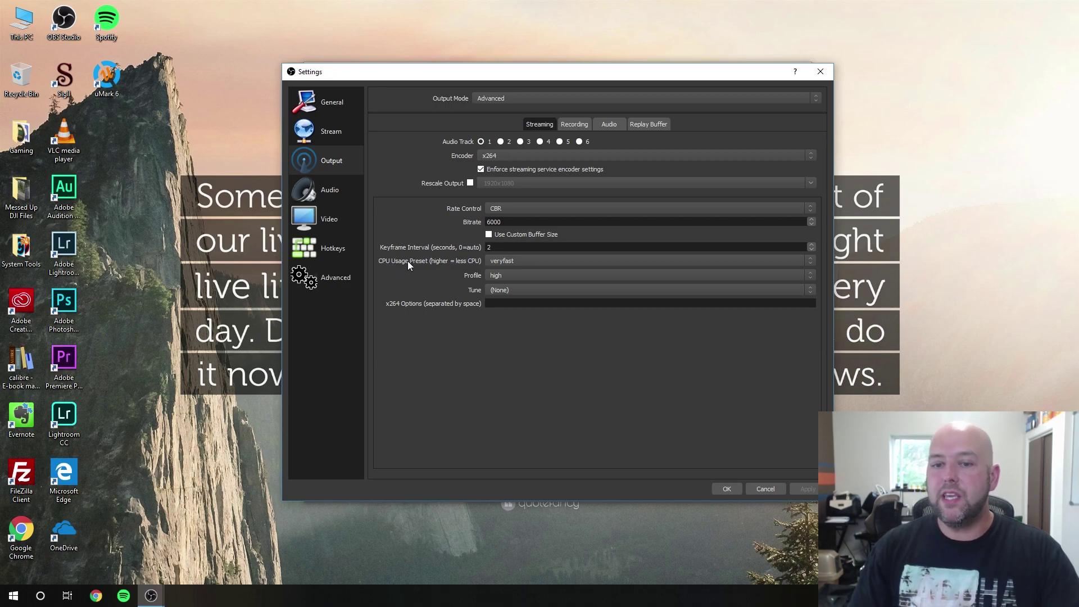
left_click(494, 258)
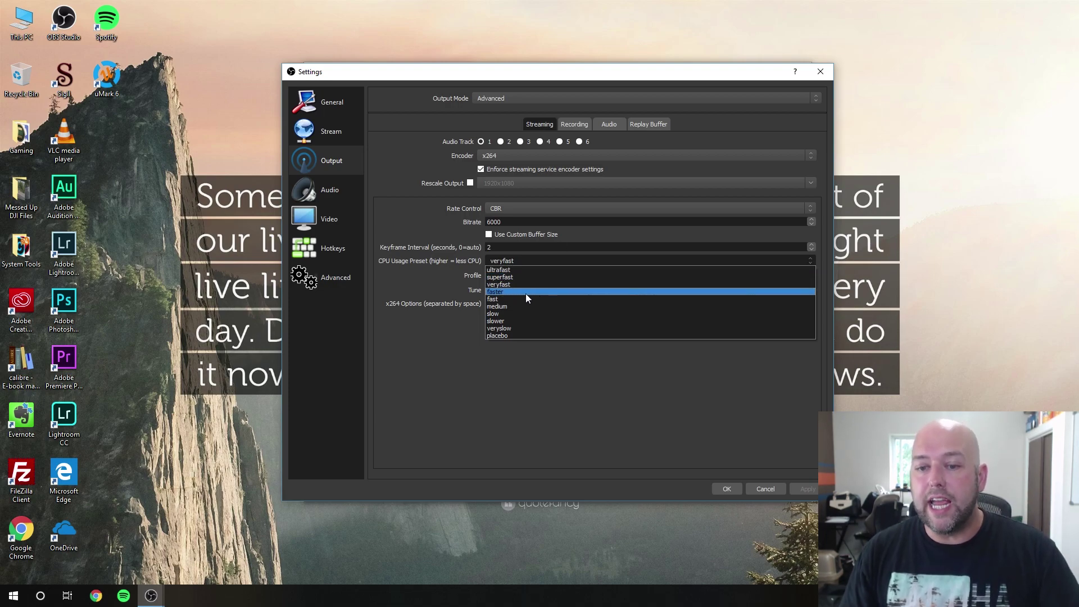
left_click(504, 285)
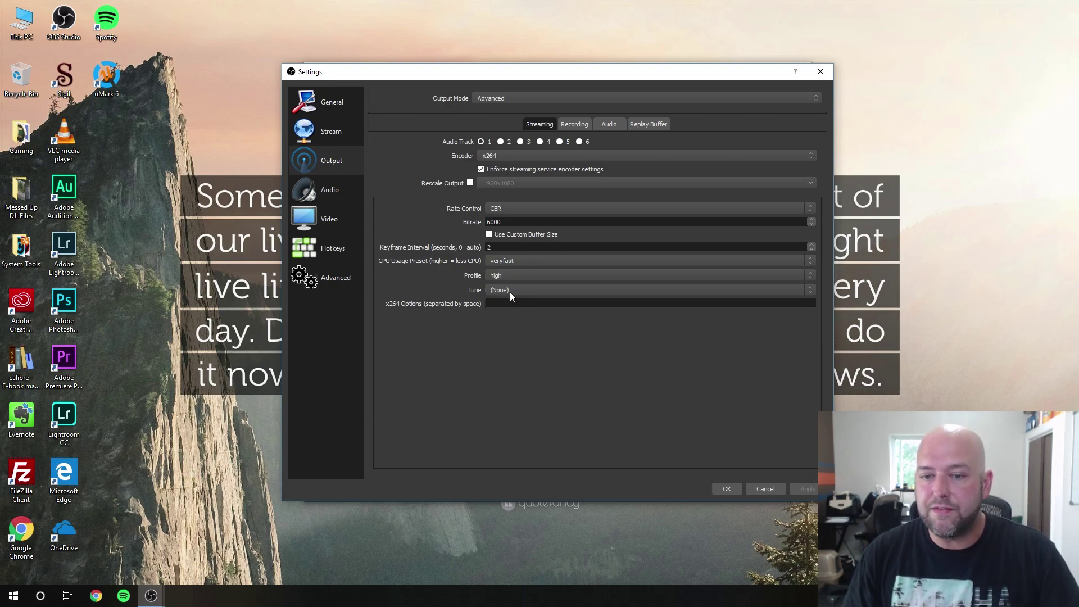
left_click(500, 262)
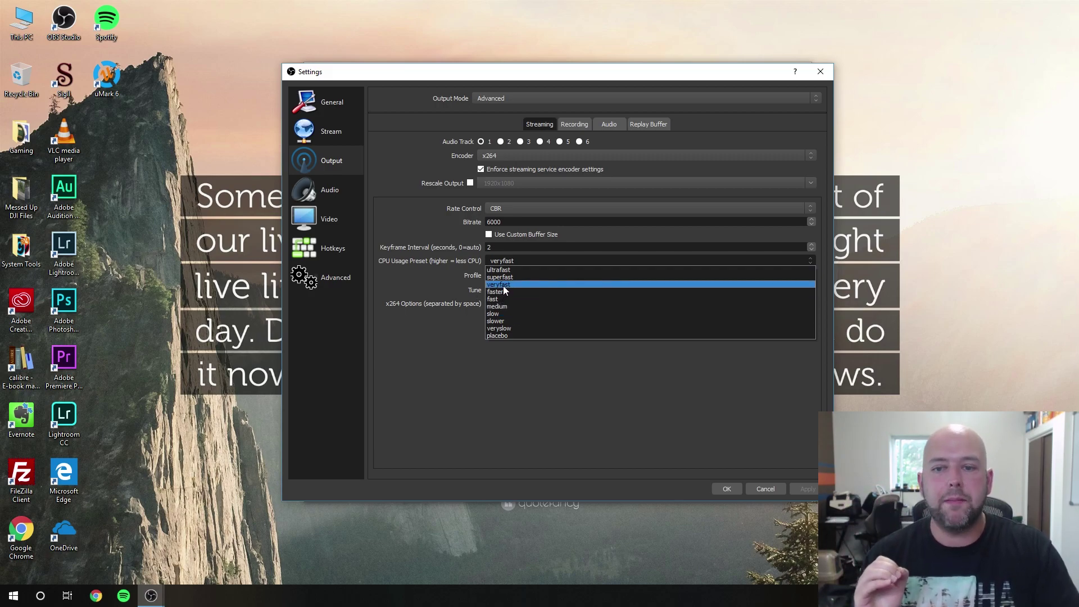
left_click(503, 286)
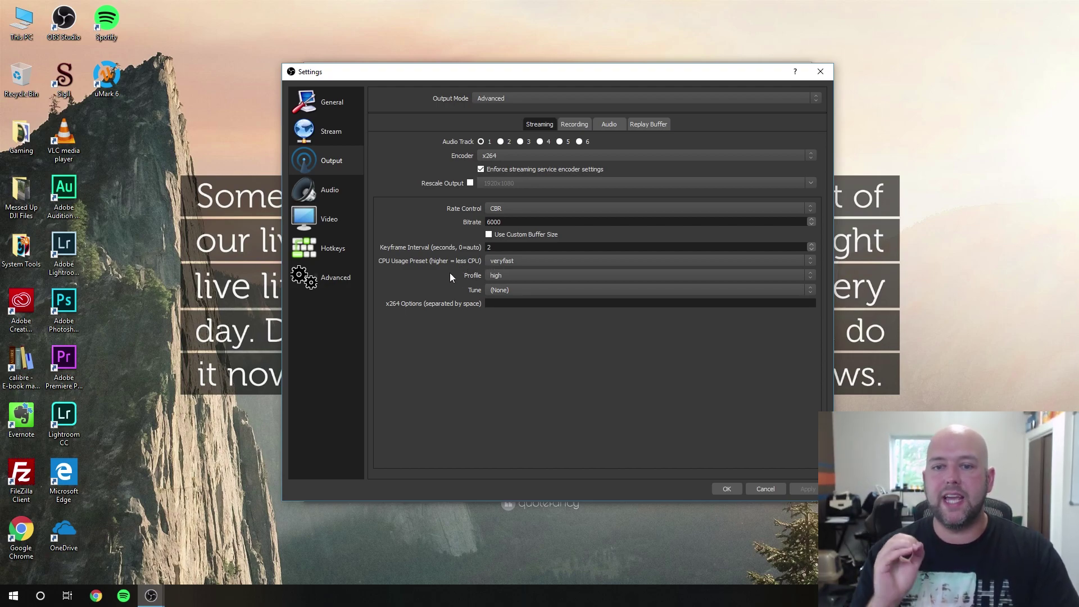
- Keep the encoder profile at high, then move to the Advanced settings page
left_click(498, 275)
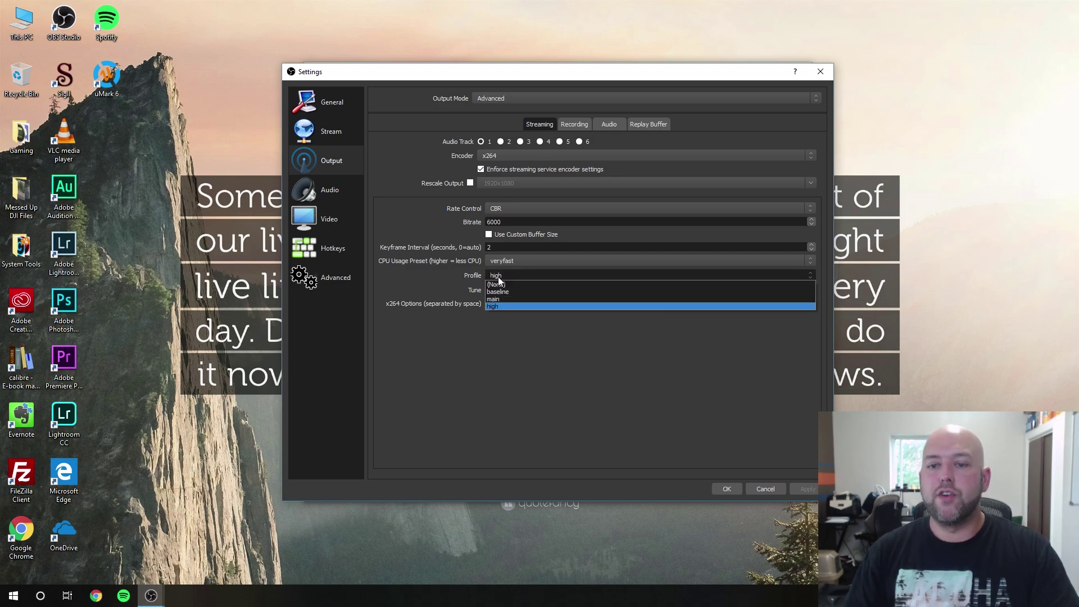
left_click(497, 306)
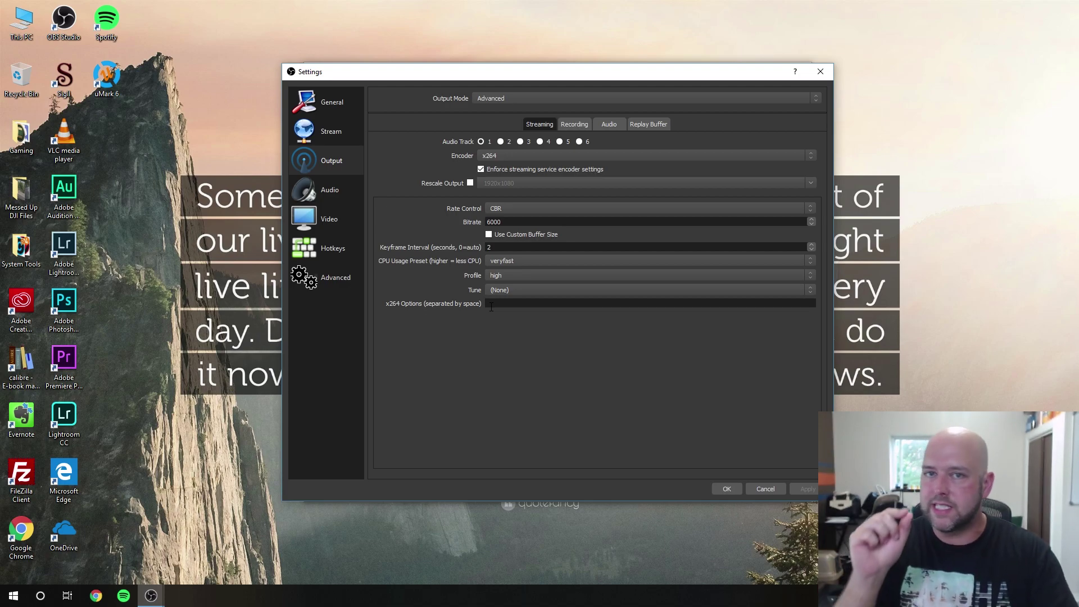
left_click(335, 277)
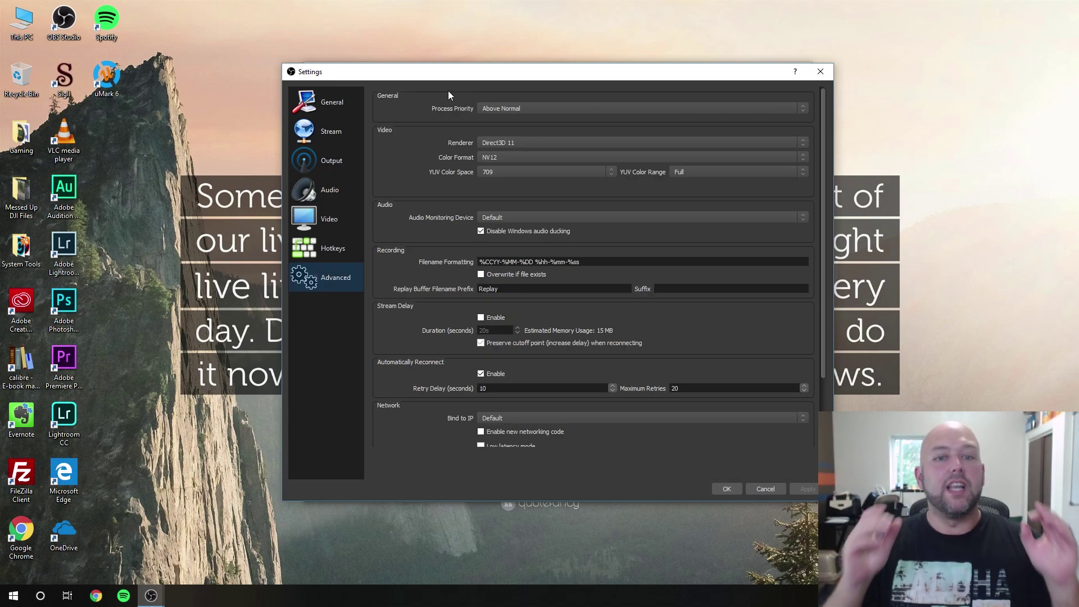
left_click(499, 160)
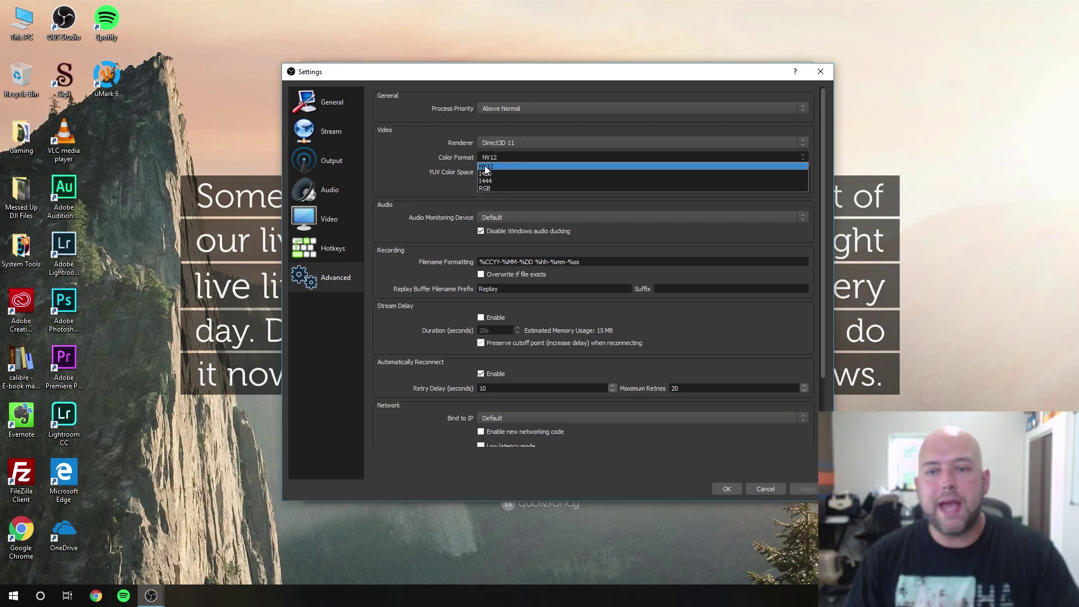
left_click(487, 165)
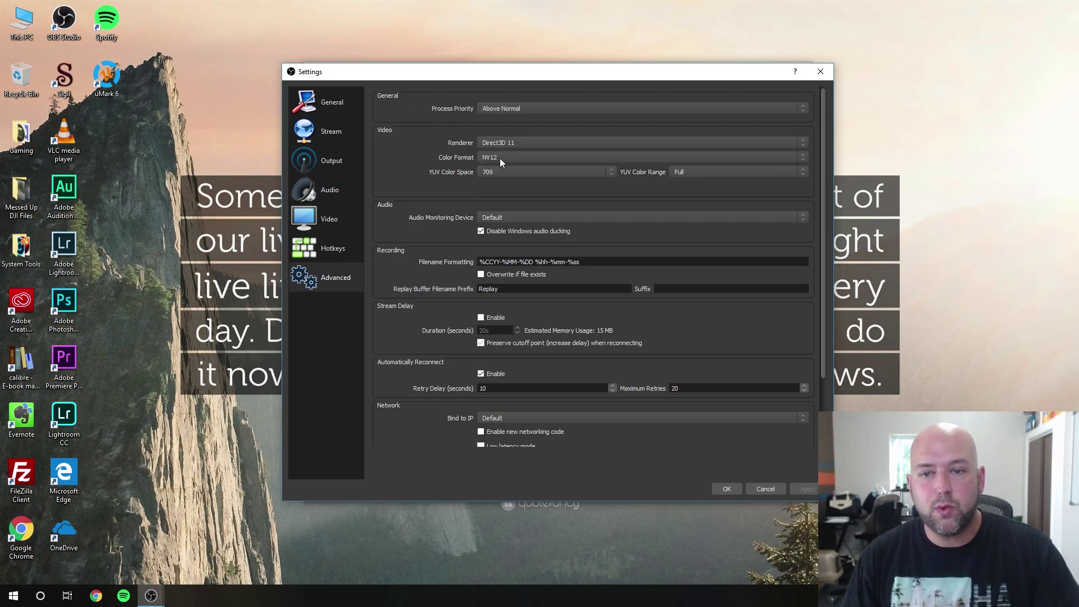
left_click(522, 174)
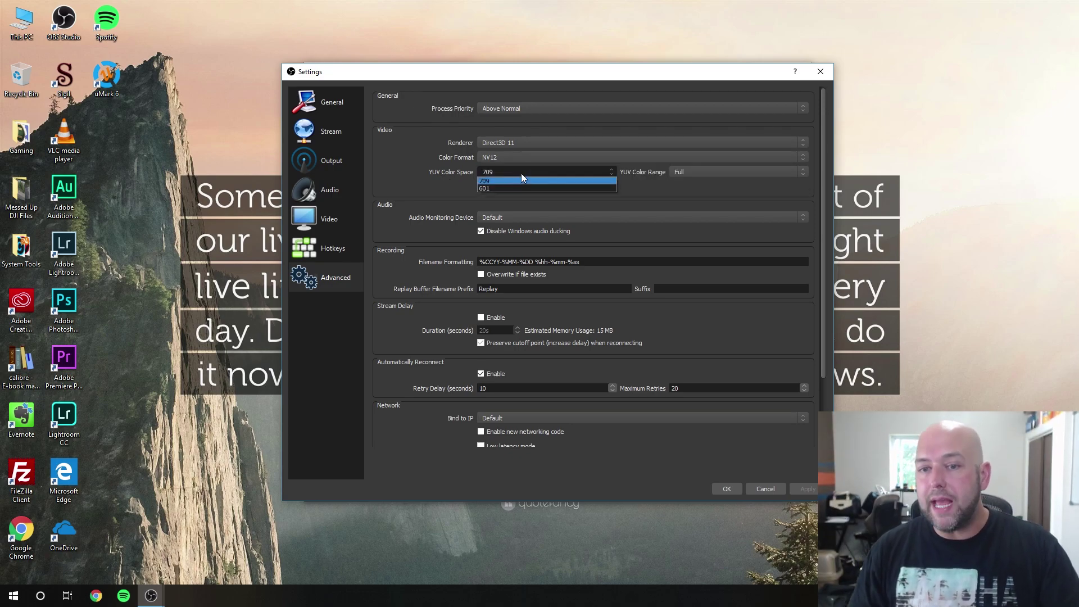
left_click(488, 181)
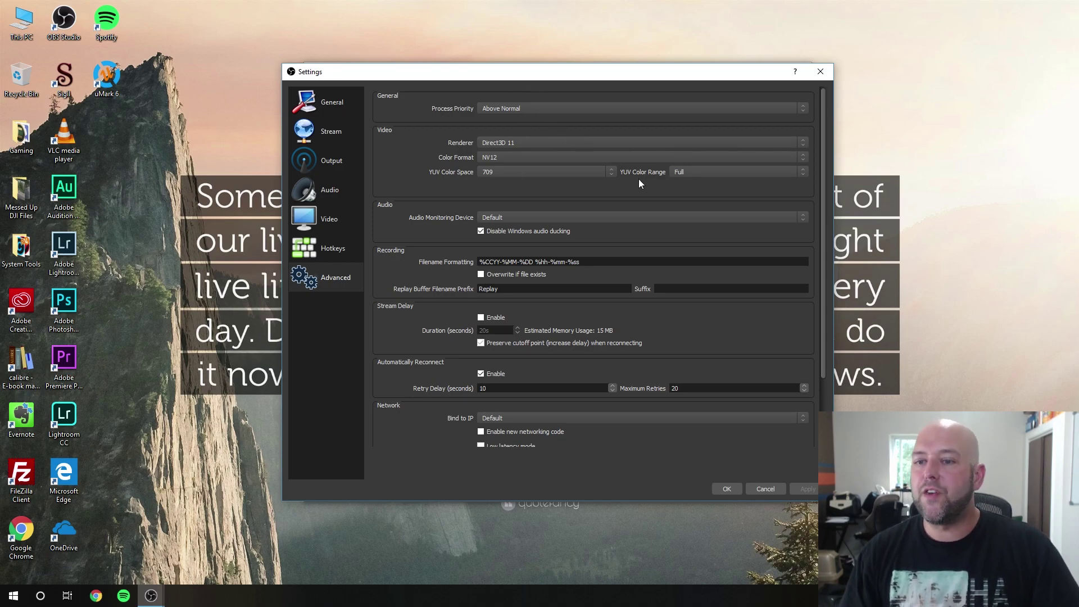
left_click(681, 174)
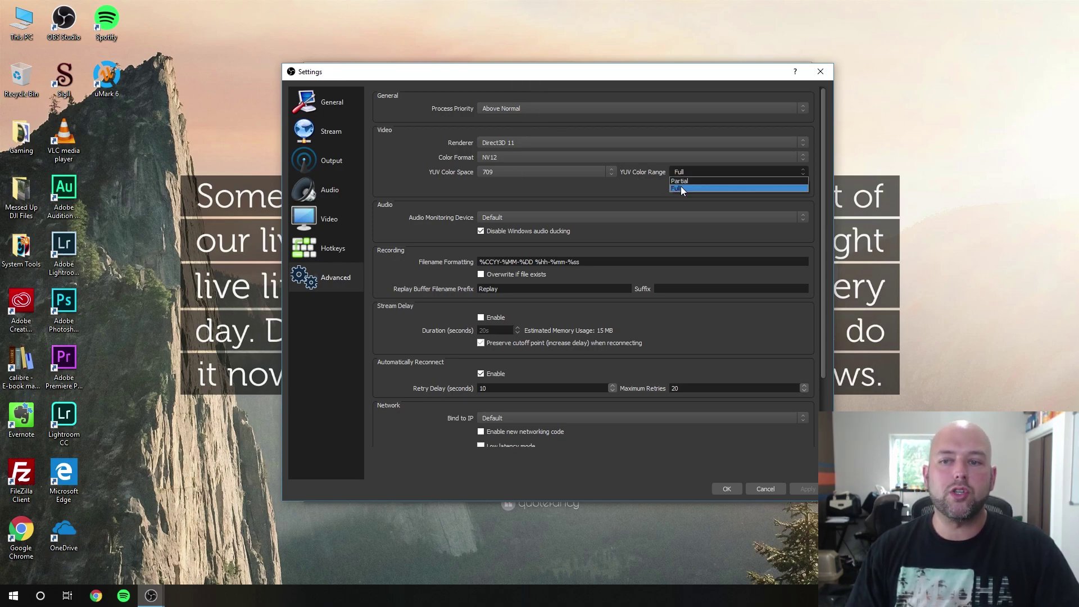
left_click(679, 187)
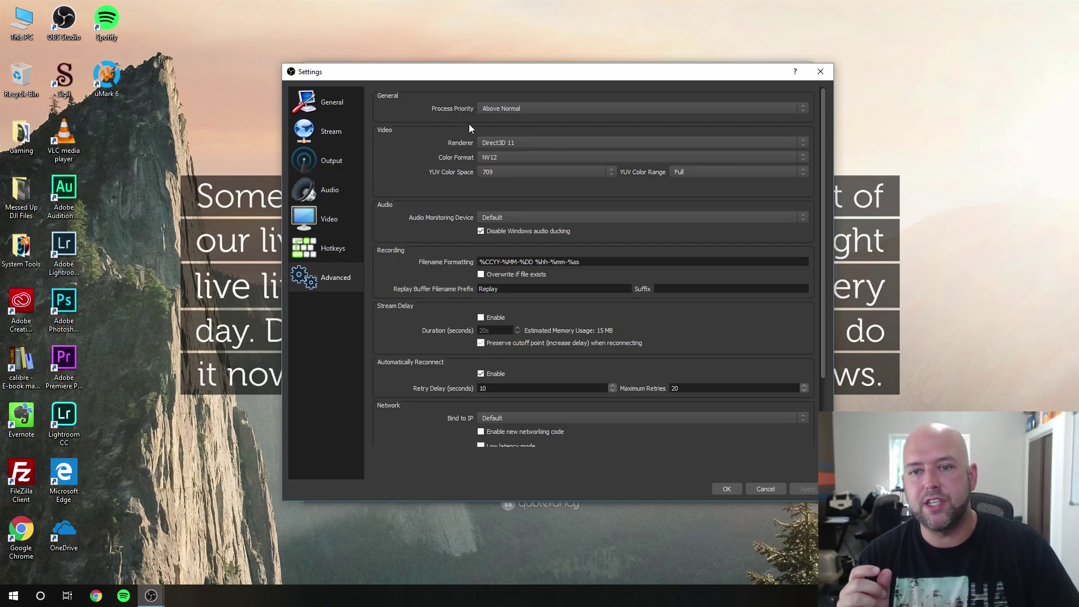
- Briefly try Normal process priority, then set it back to Above Normal
left_click(505, 109)
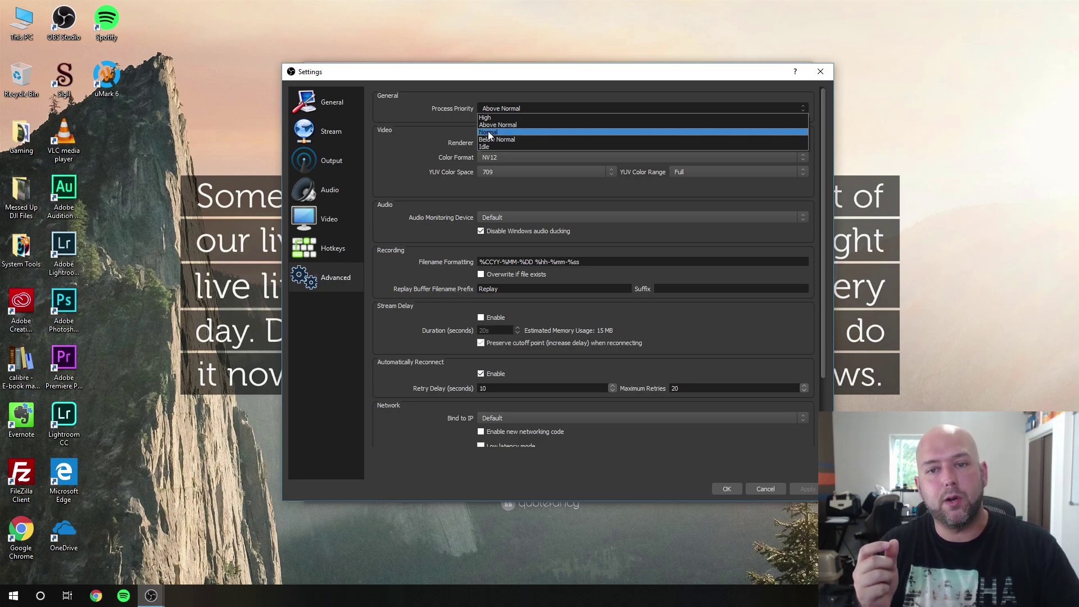
left_click(489, 133)
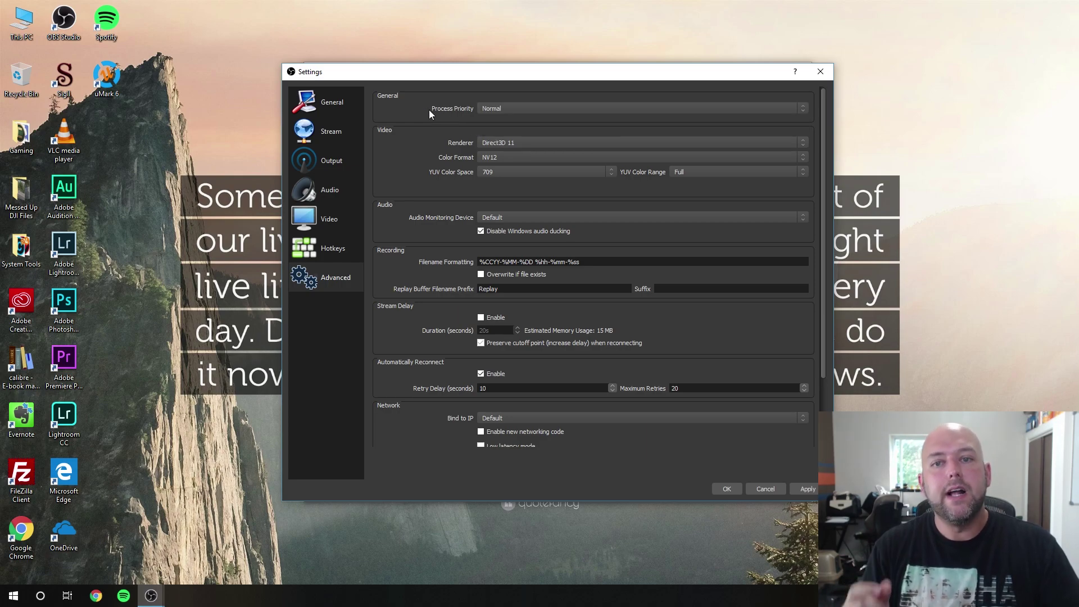
left_click(505, 110)
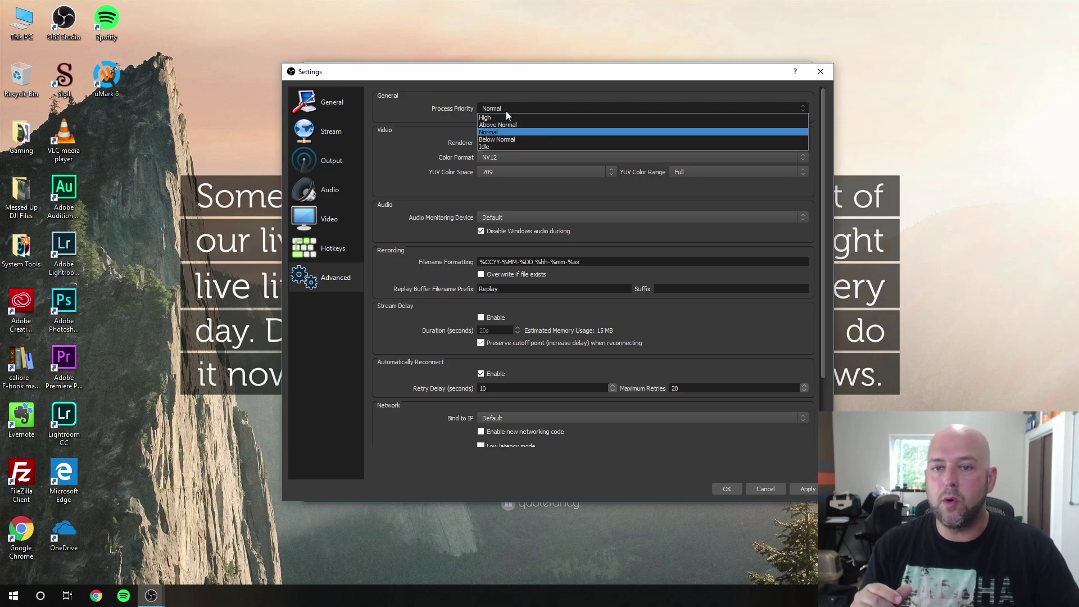
left_click(497, 125)
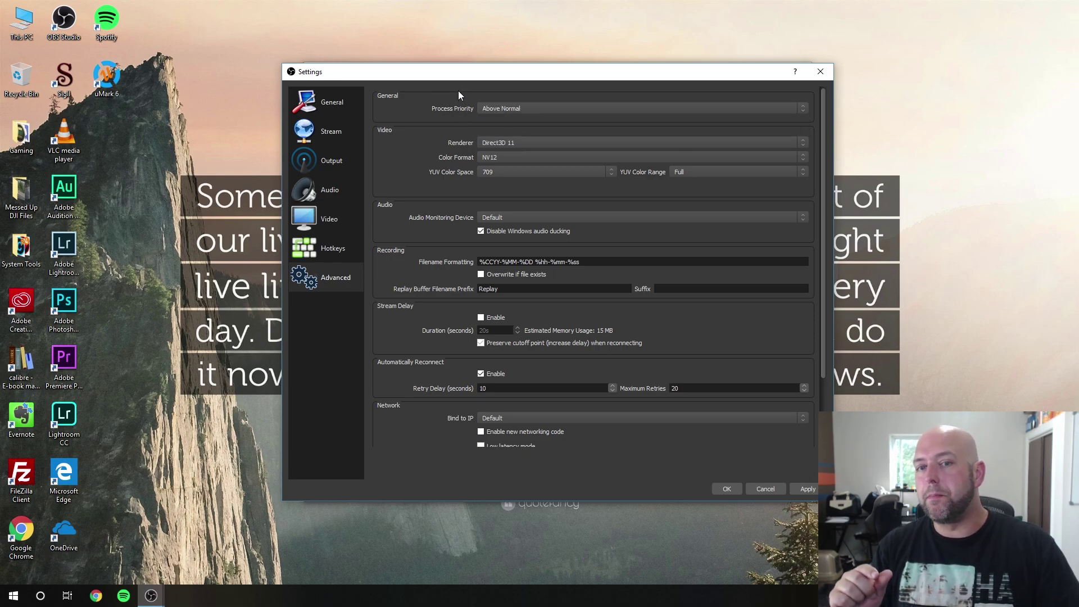